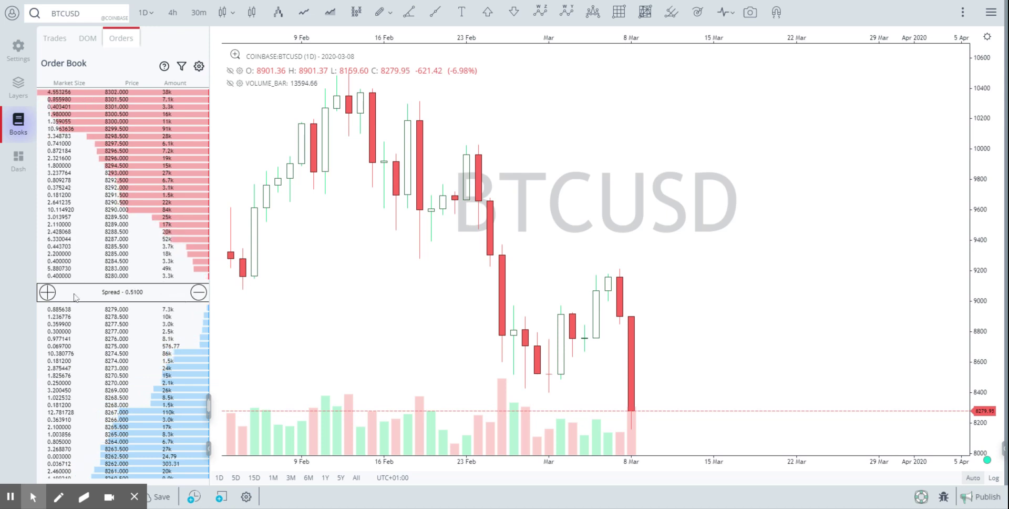
- Increase the order book's price grouping until the levels are 5.000 apart
click(47, 292)
click(47, 292)
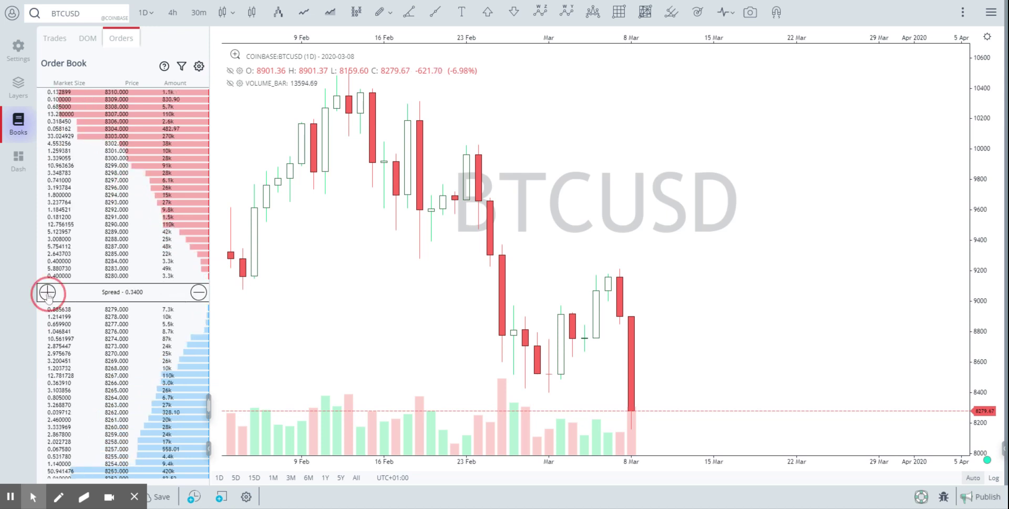
click(47, 292)
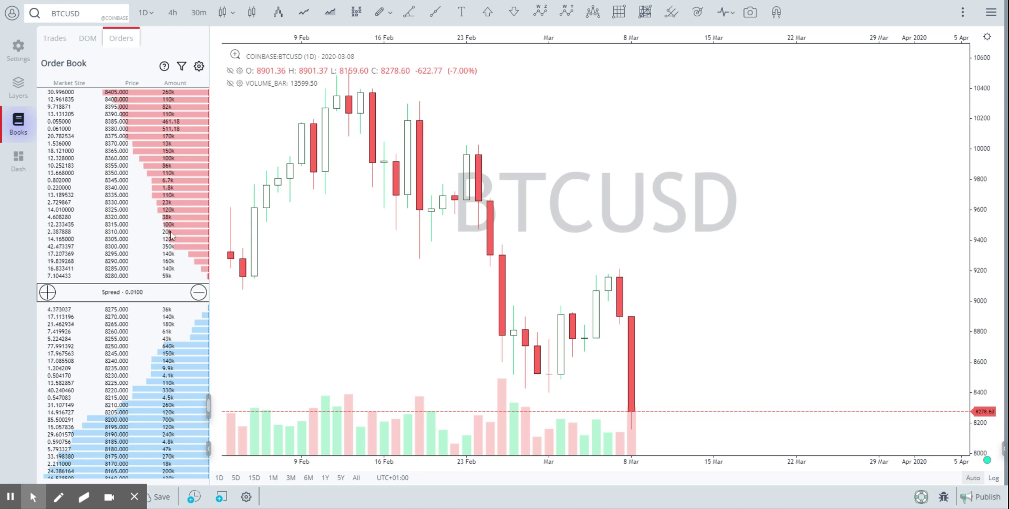
- Turn off the Cumulative option so the order book bars show individual order sizes
click(198, 66)
click(190, 132)
click(190, 133)
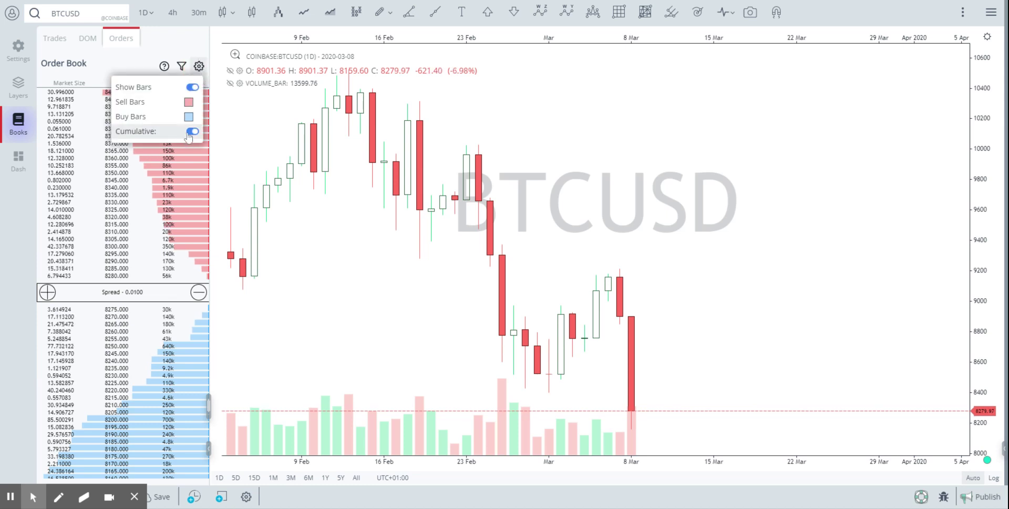
click(191, 132)
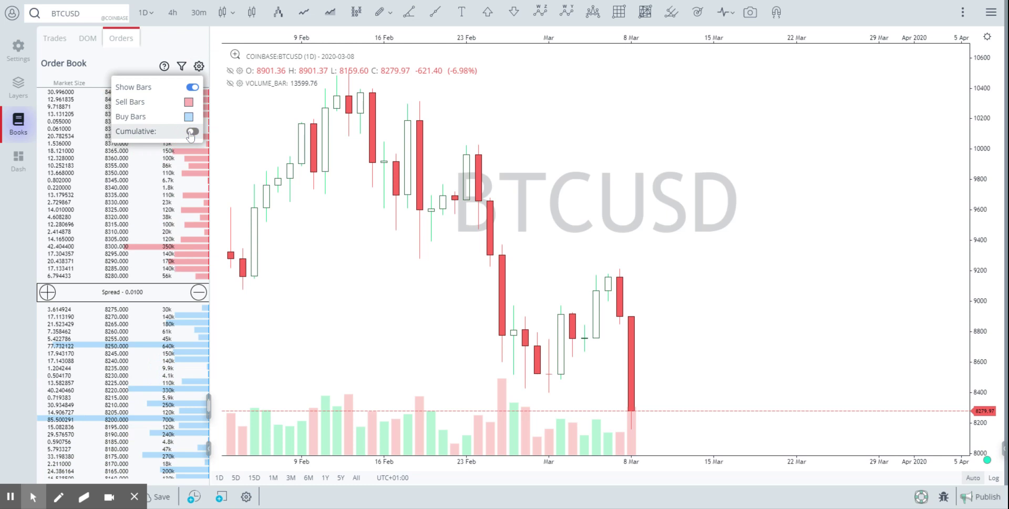
click(336, 209)
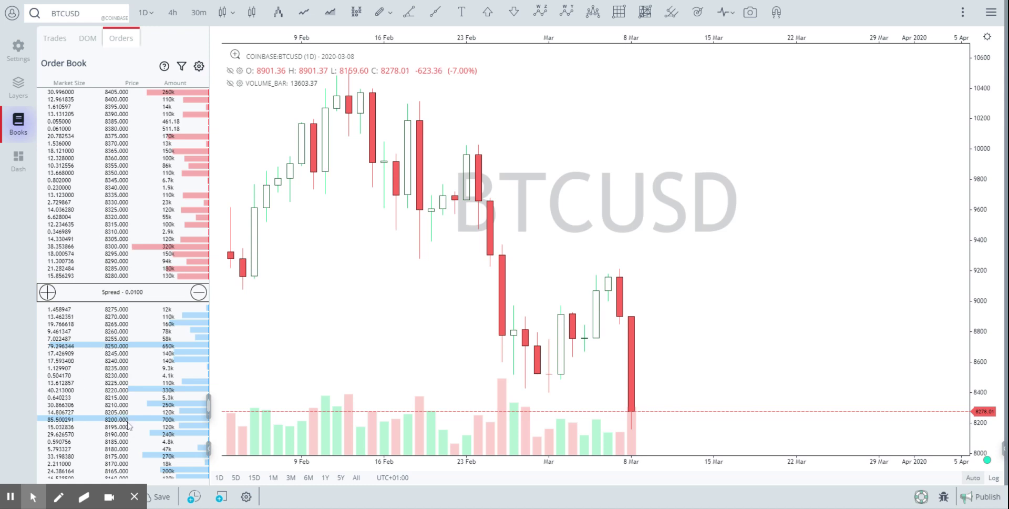
- Turn the Cumulative option for the order book bars back on
click(198, 65)
click(193, 131)
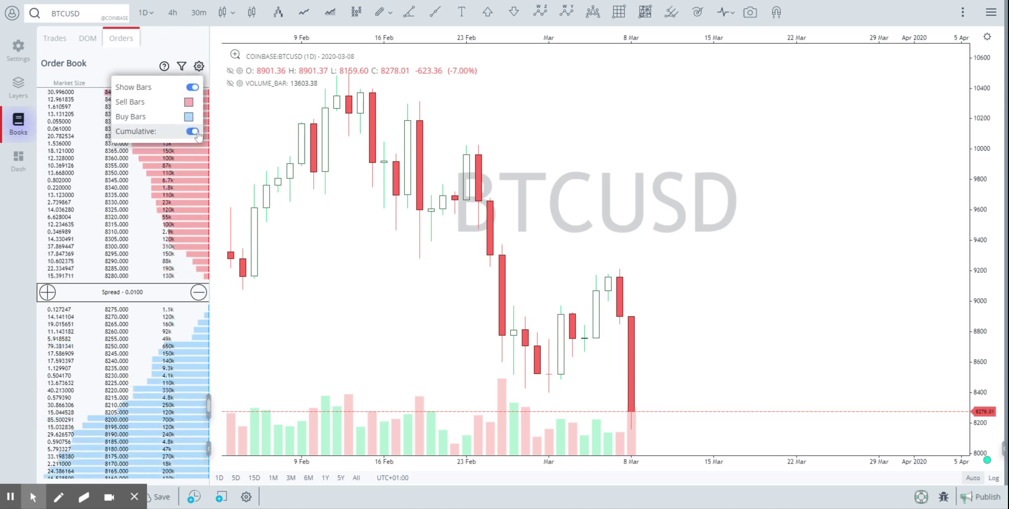
click(347, 240)
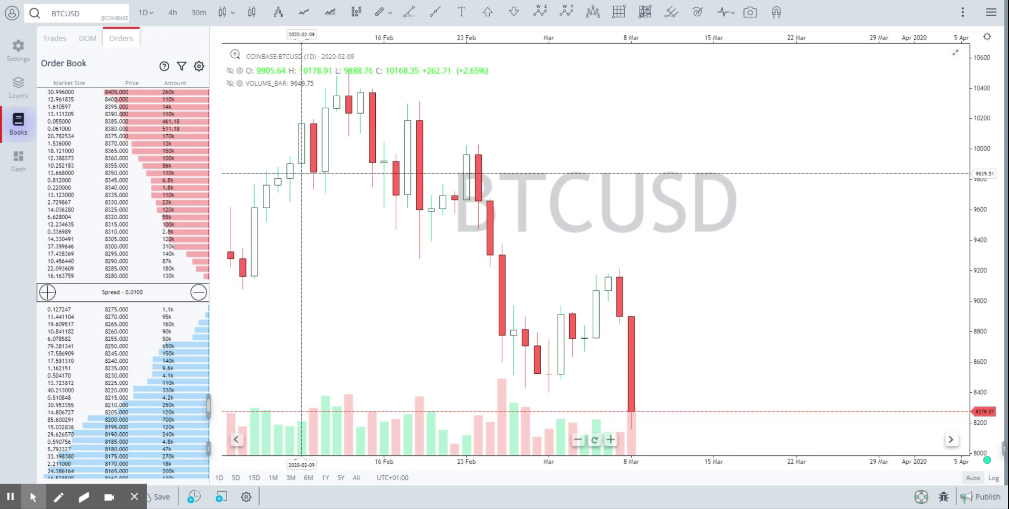
- Hide the order book's bars and show them again with the Show Bars option
click(198, 66)
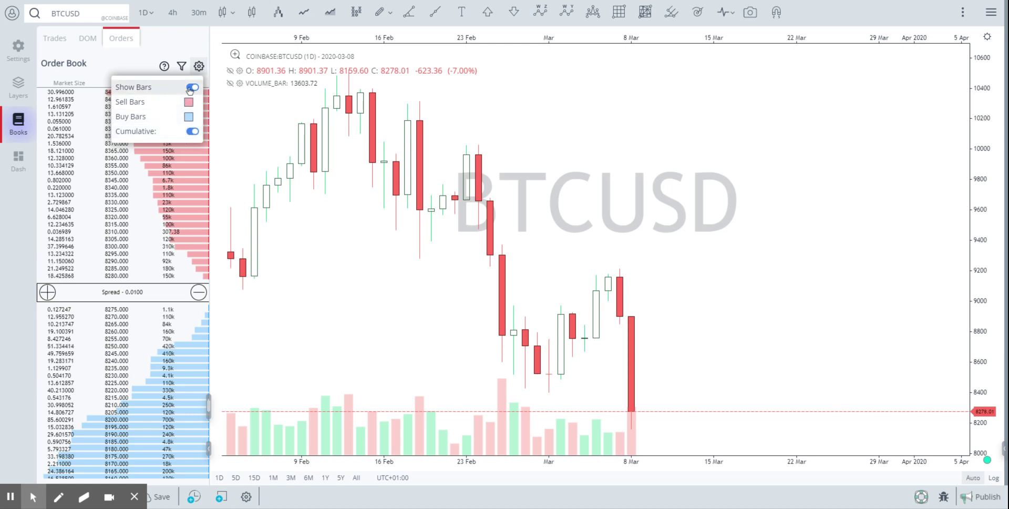
click(191, 88)
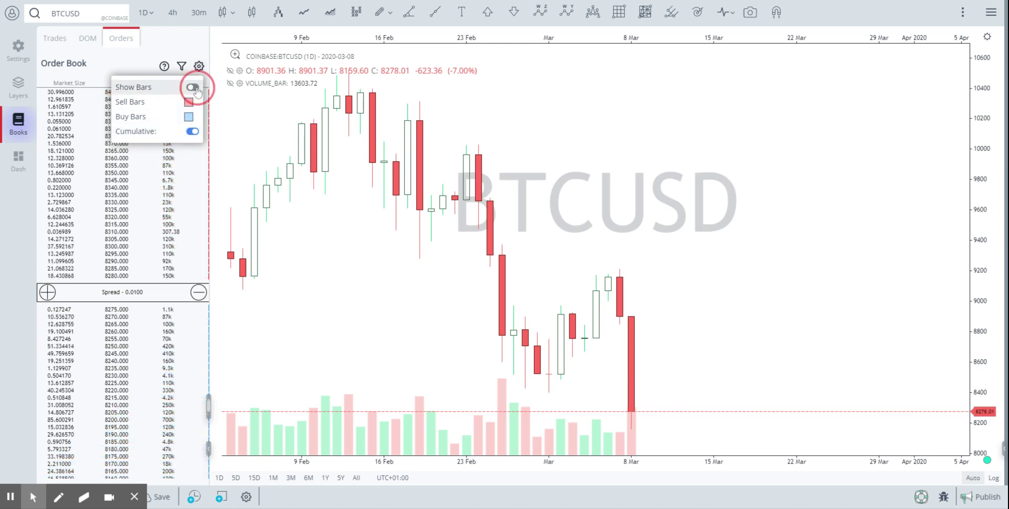
click(192, 88)
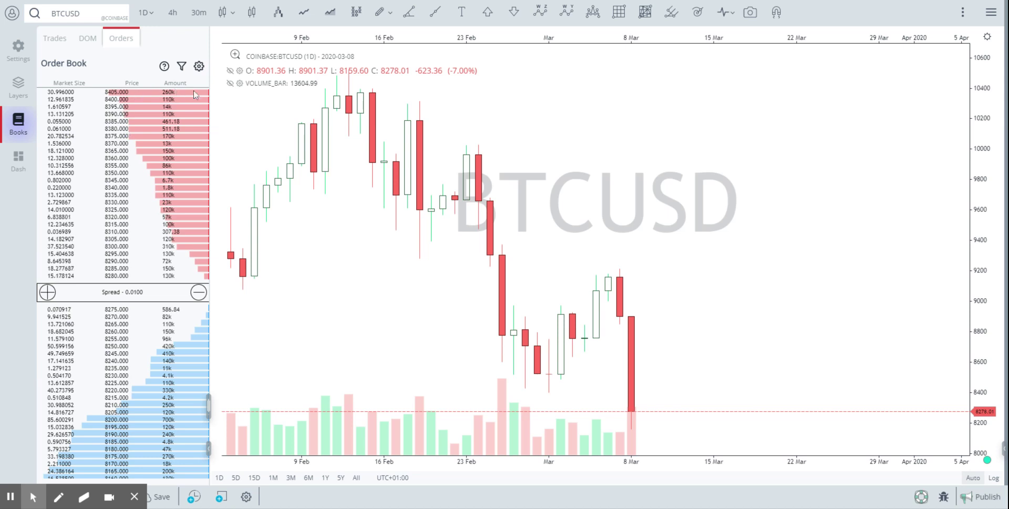
- Change the order book's Buy Bars colour to light green
click(200, 67)
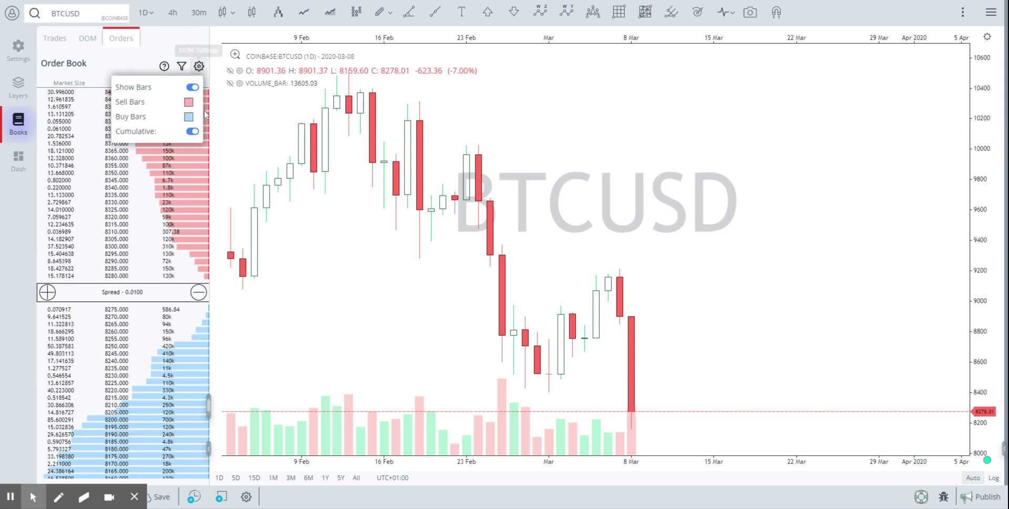
click(189, 116)
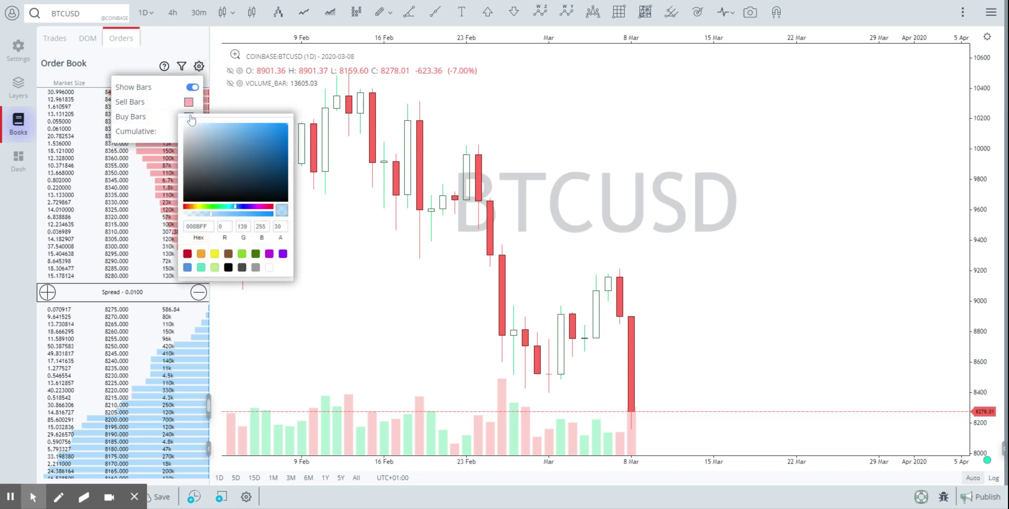
click(216, 206)
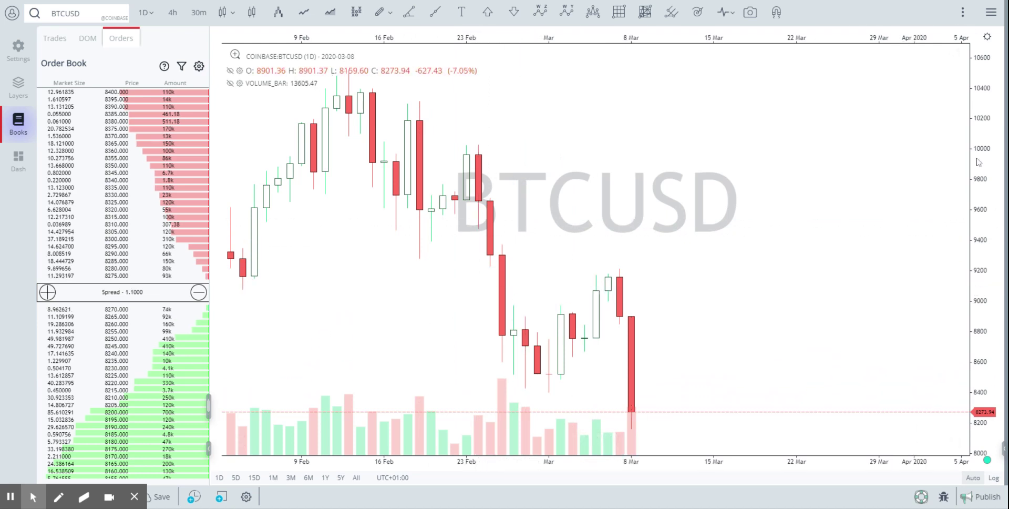
- Show the Bid Ask edge labels on the chart's price axis and compress the price scale to about 7400–11200
drag(987, 205, 987, 224)
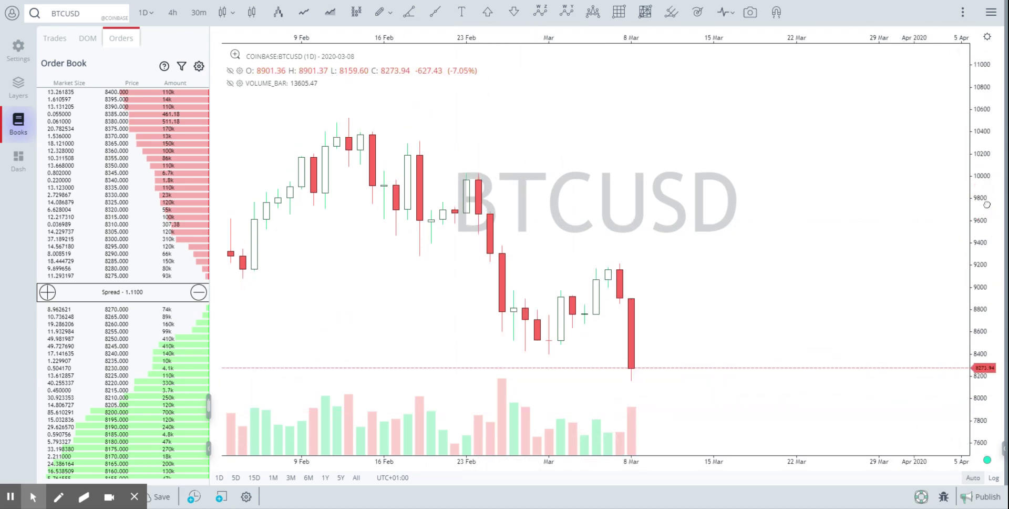
right_click(989, 231)
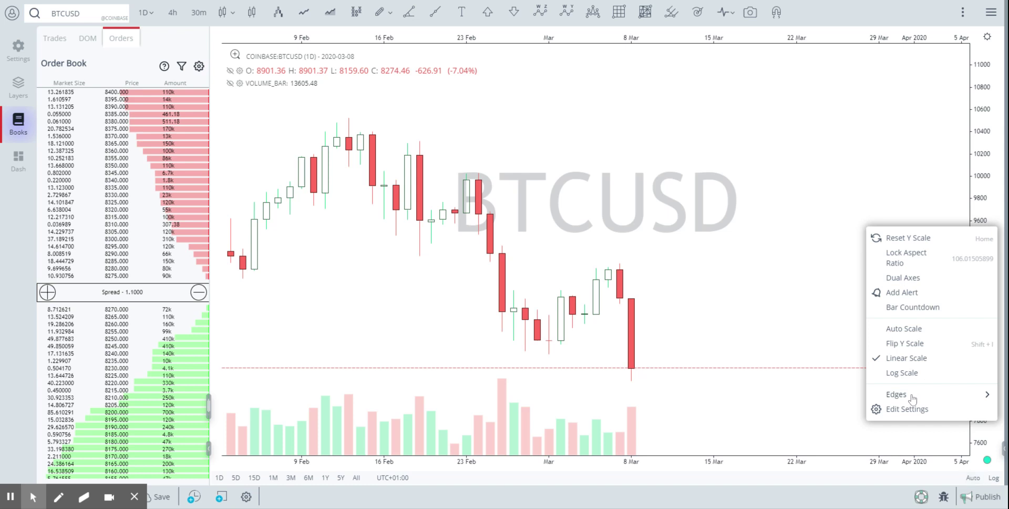
mouse_move(913, 397)
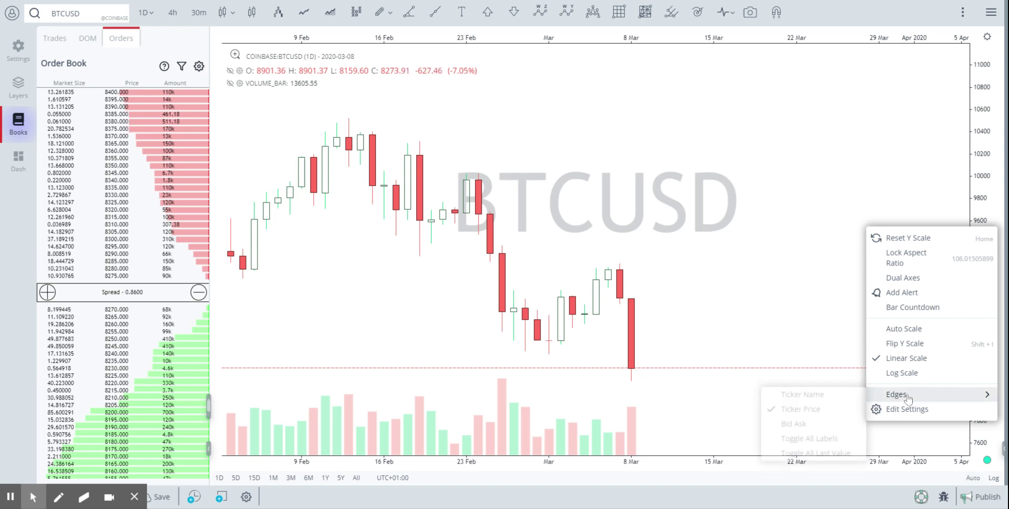
click(800, 424)
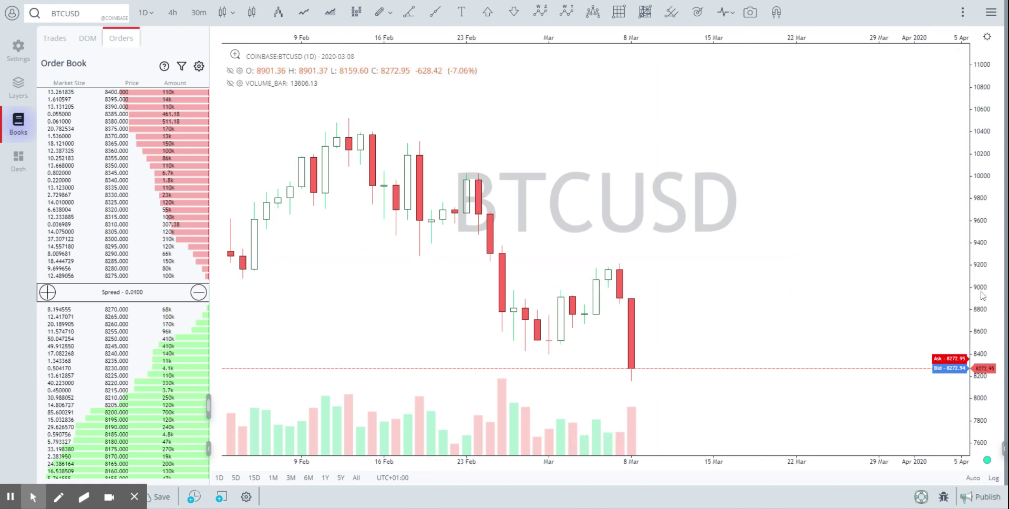
drag(981, 289, 983, 269)
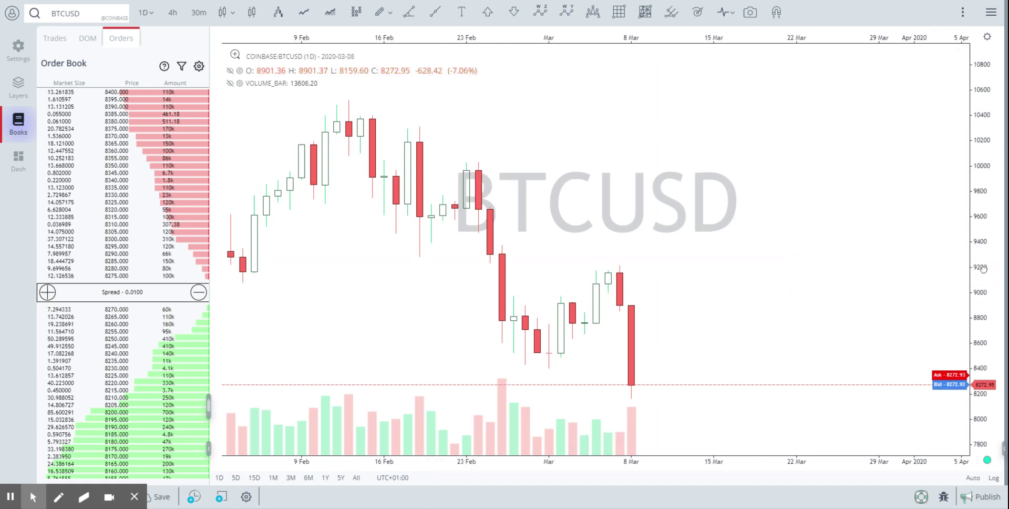
drag(993, 221, 988, 247)
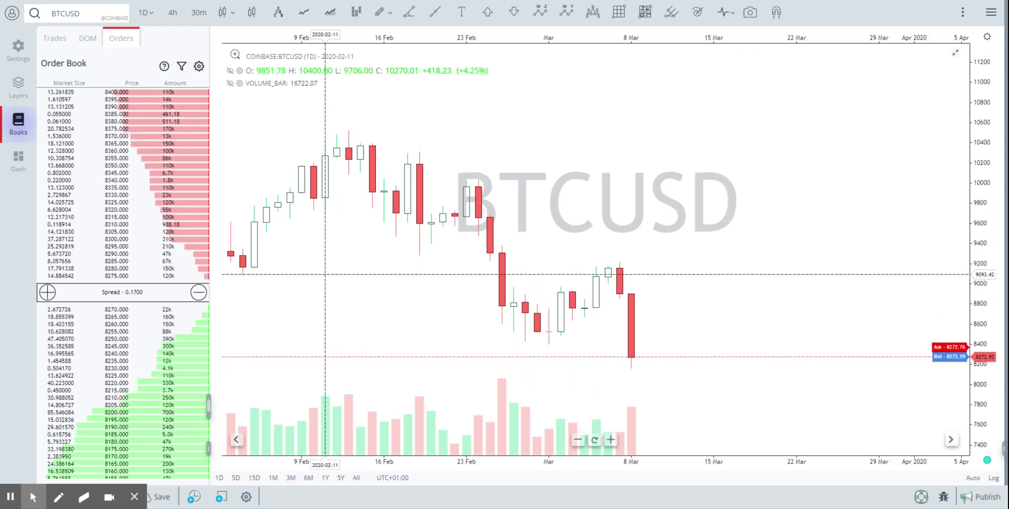
- Switch the order book bars to non-cumulative in the DOM settings
click(182, 67)
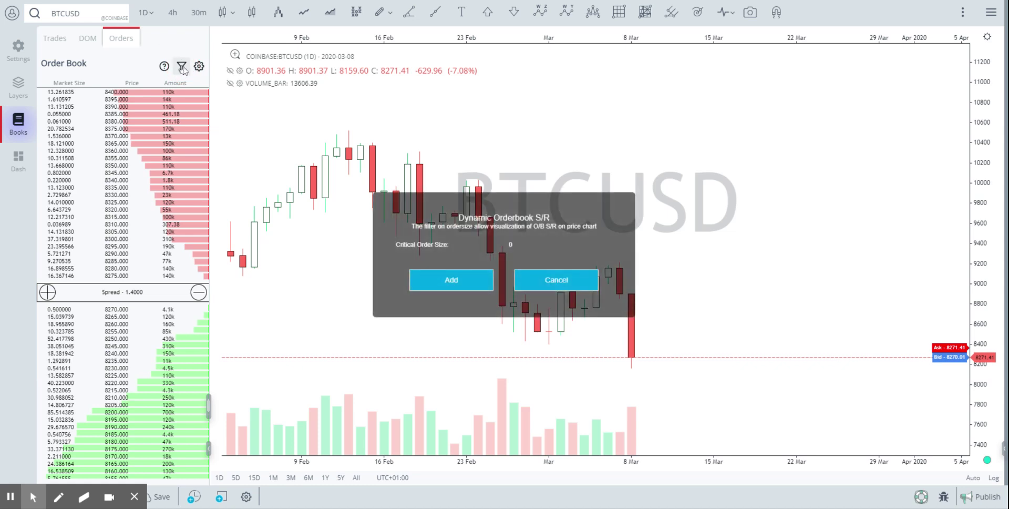
click(508, 245)
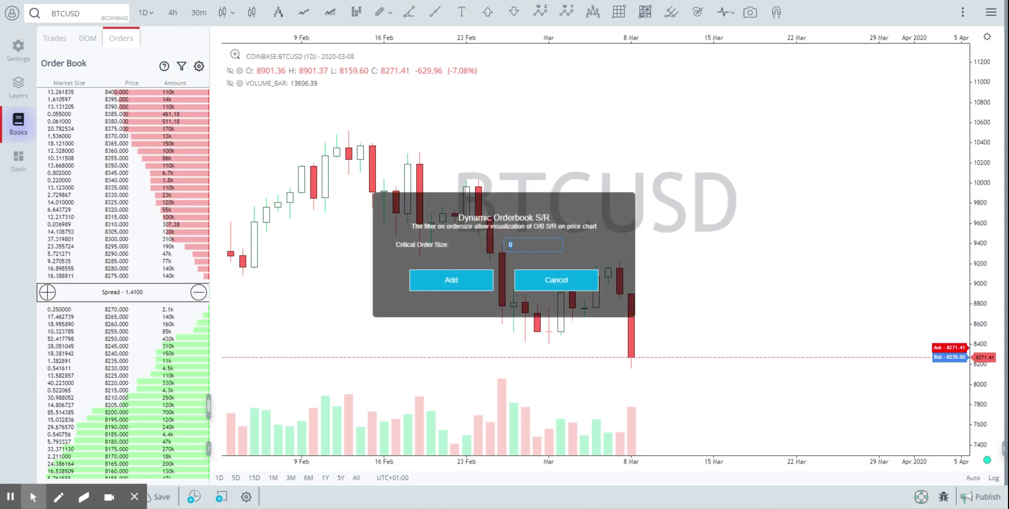
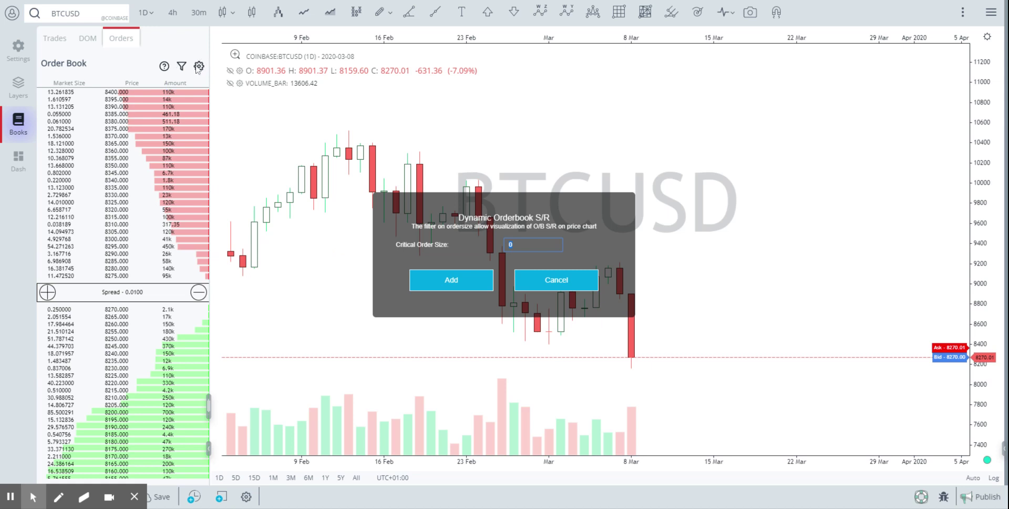
click(198, 67)
click(198, 66)
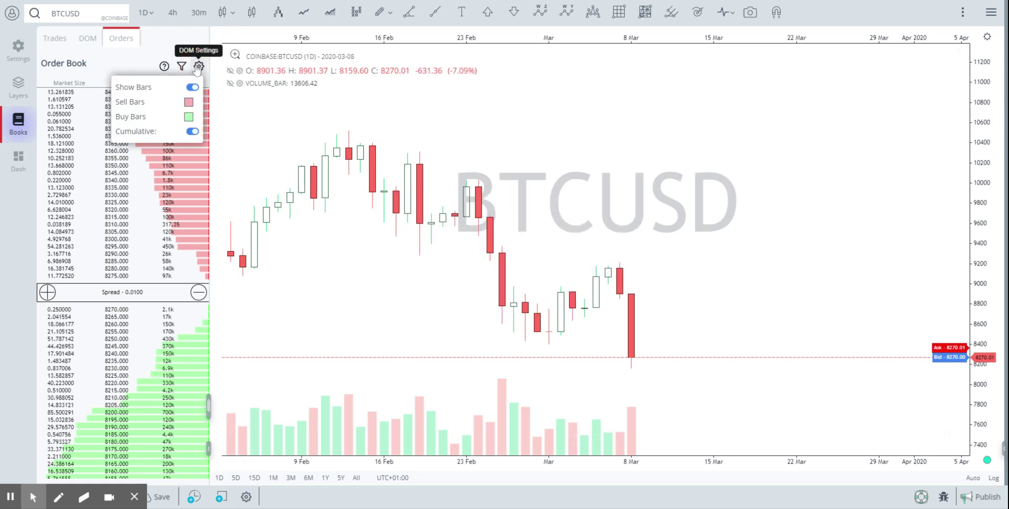
click(191, 133)
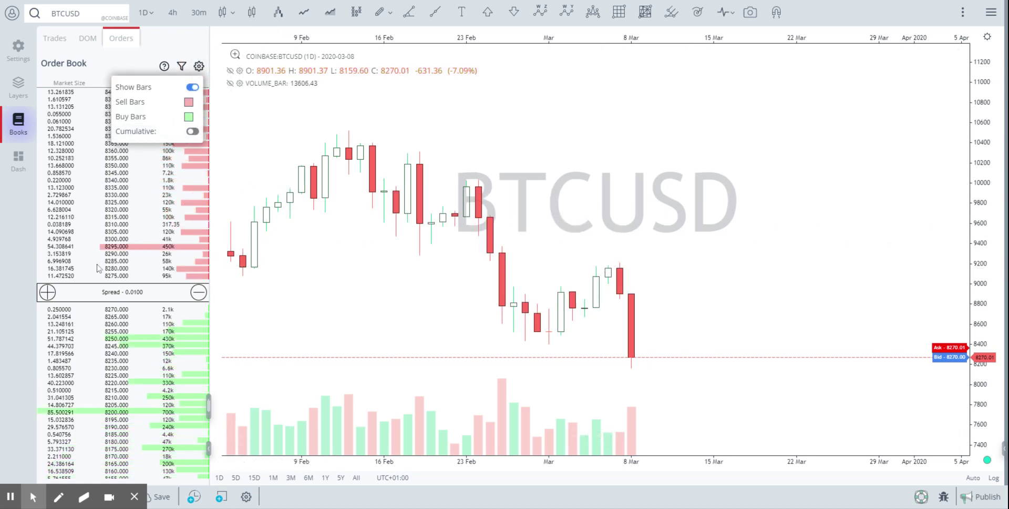
- Add a Dynamic Orderbook S/R filter with a critical order size of 50 to draw support and resistance lines
click(180, 67)
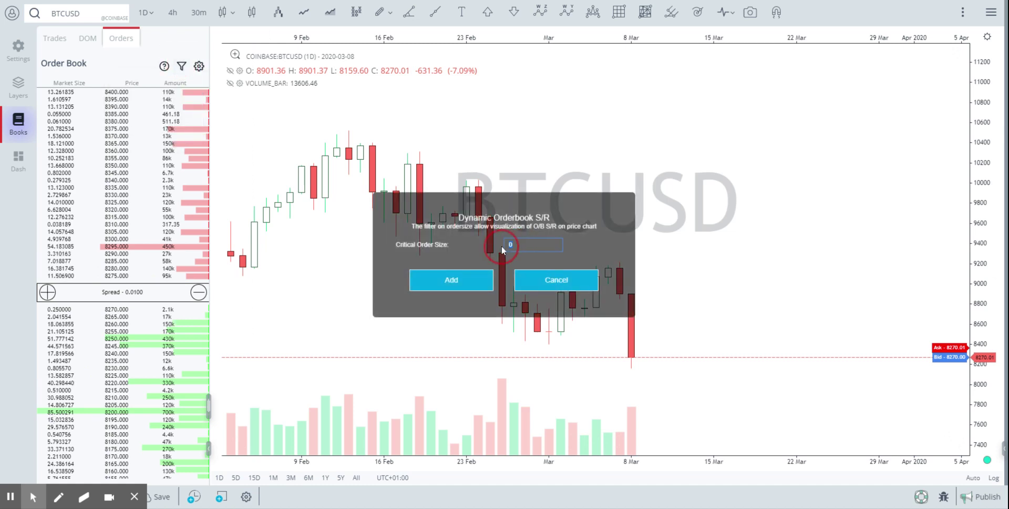
text(50)
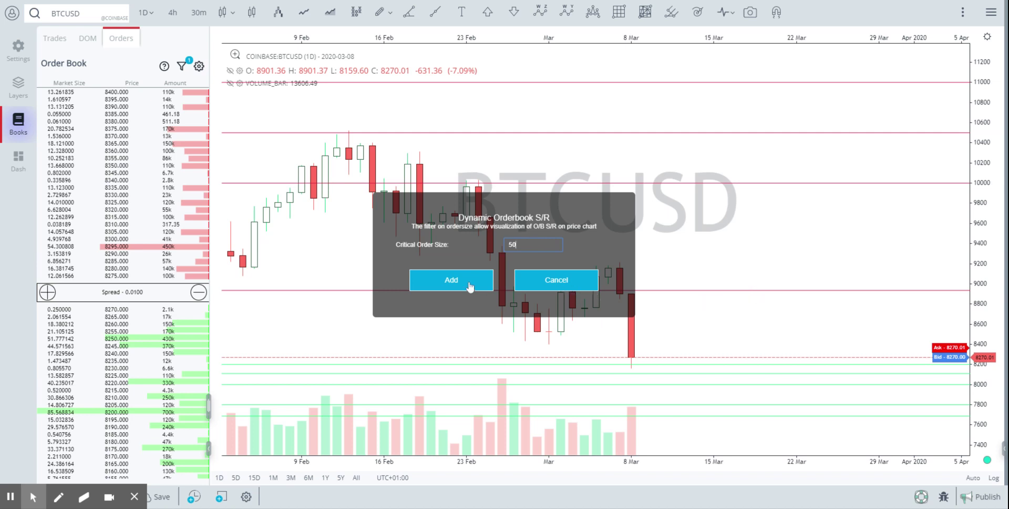
click(451, 280)
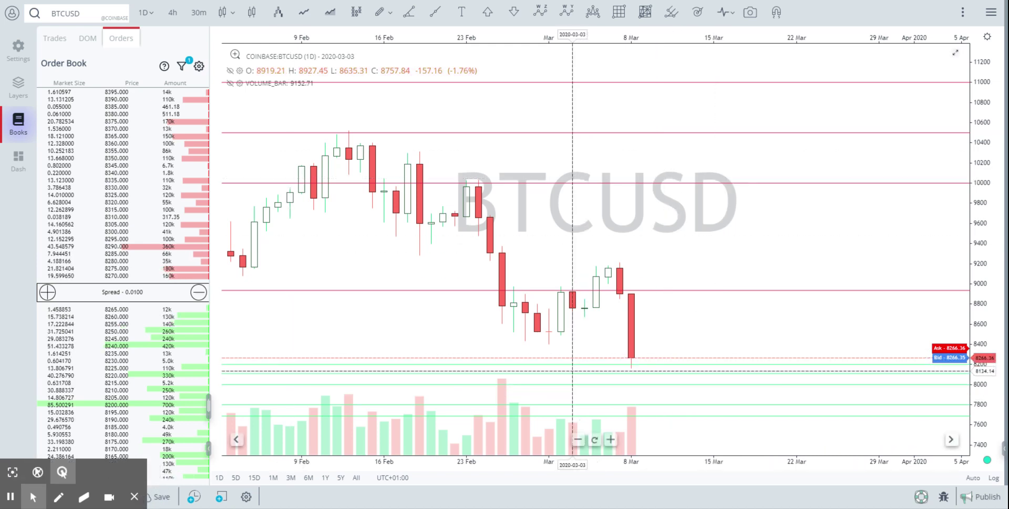
- Switch the chart's theme to the dark grey colour
right_click(607, 218)
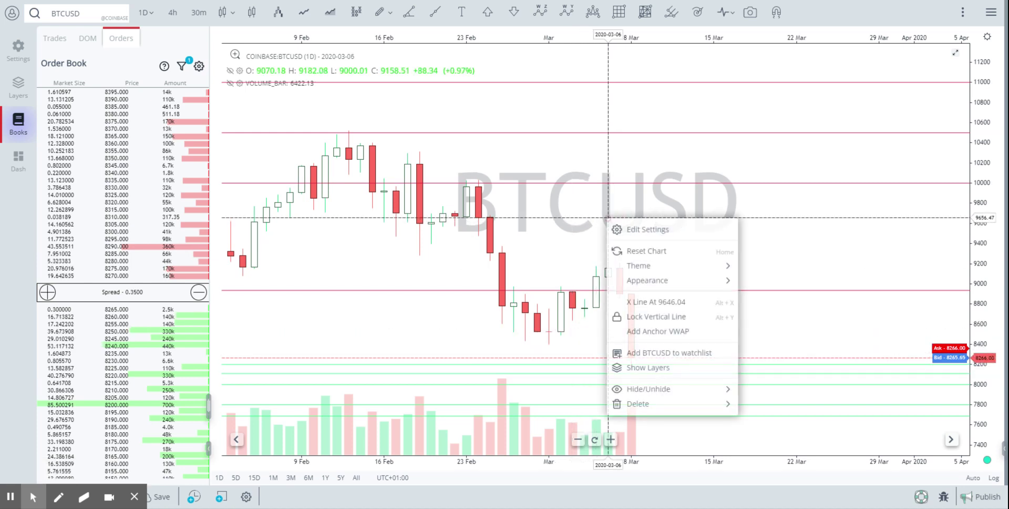
mouse_move(642, 285)
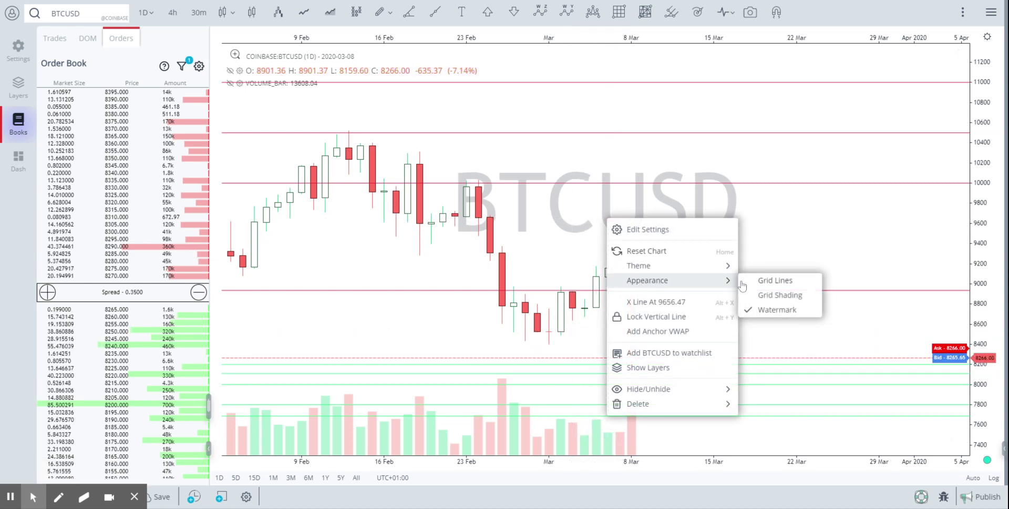
mouse_move(719, 267)
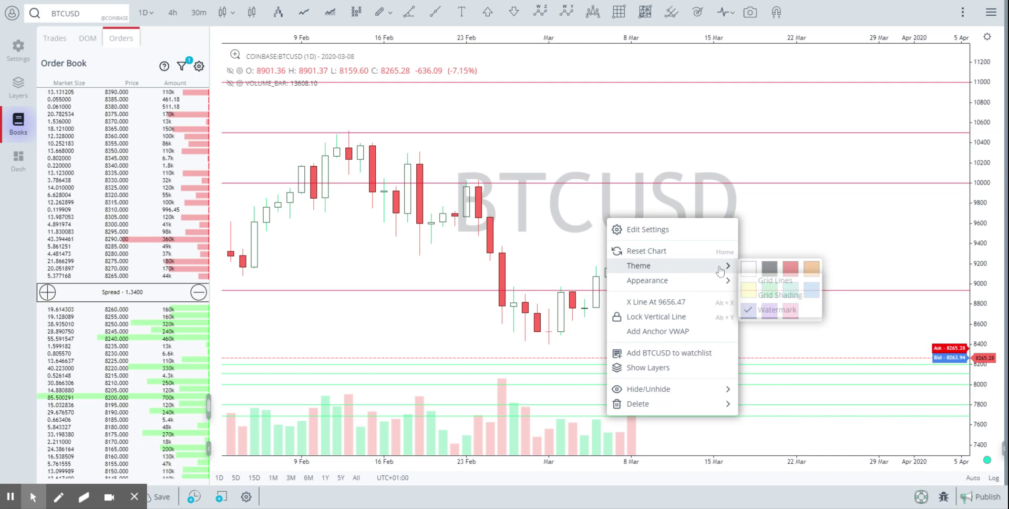
click(769, 270)
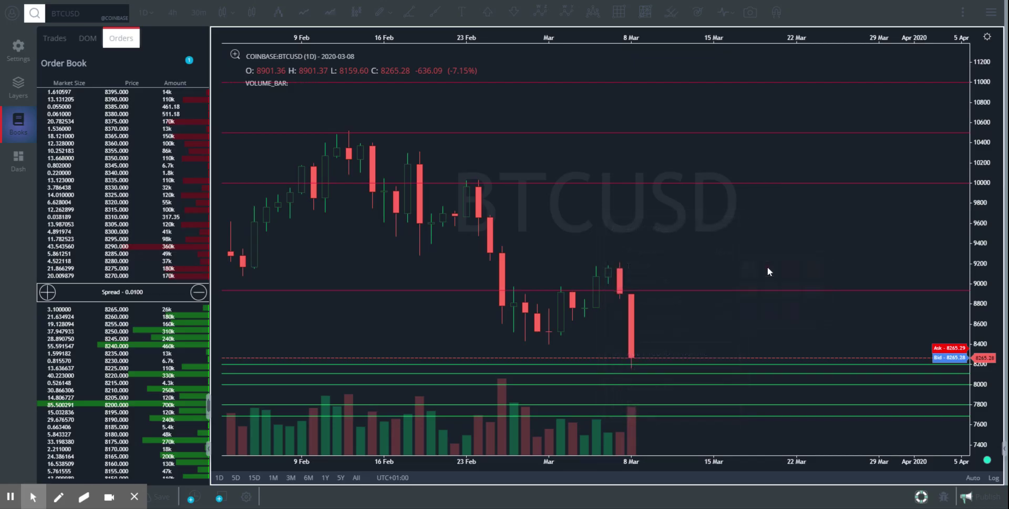